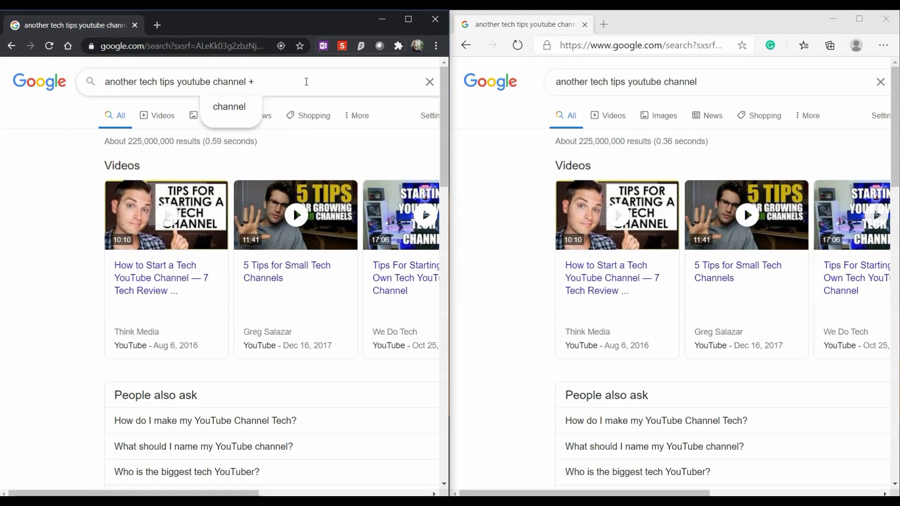
Step: Run a Google search in Chrome for "another tech tips youtube channel + whatsapp business", copying the query text
text(whatsapp b)
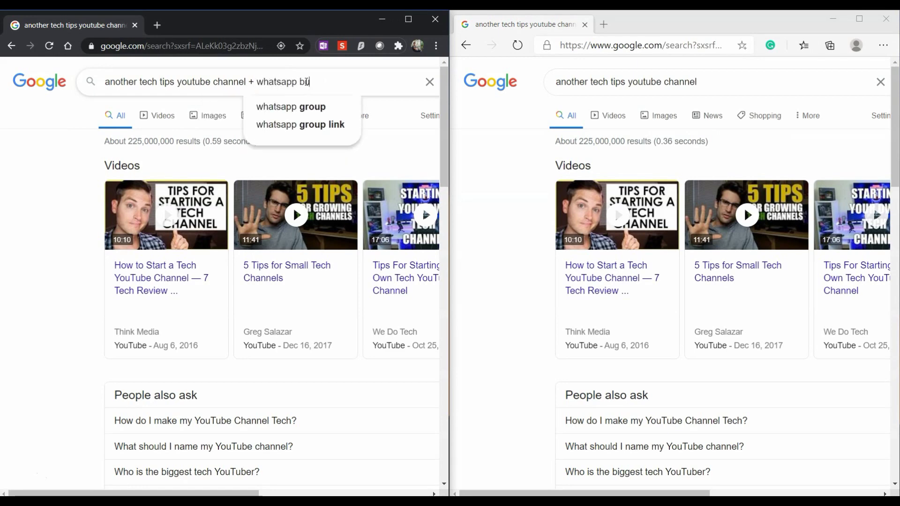
text(usiness)
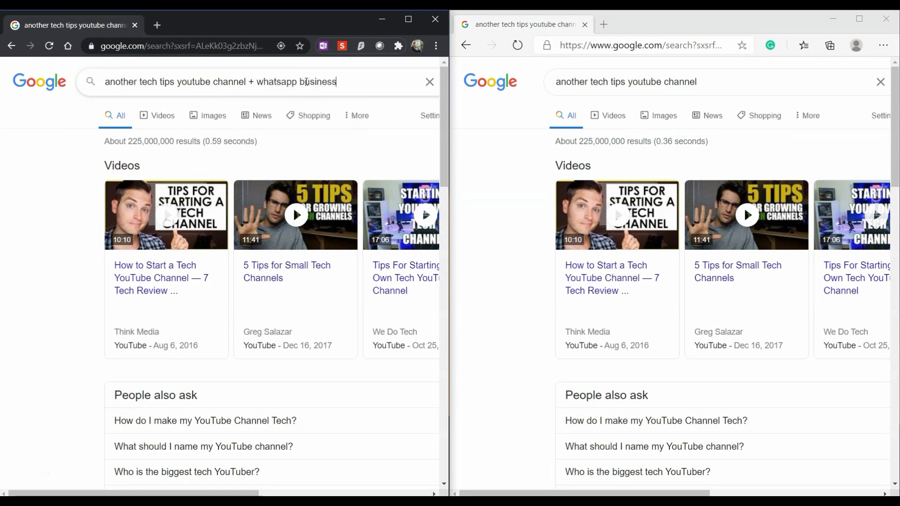
key(ctrl+a)
key(ctrl+c)
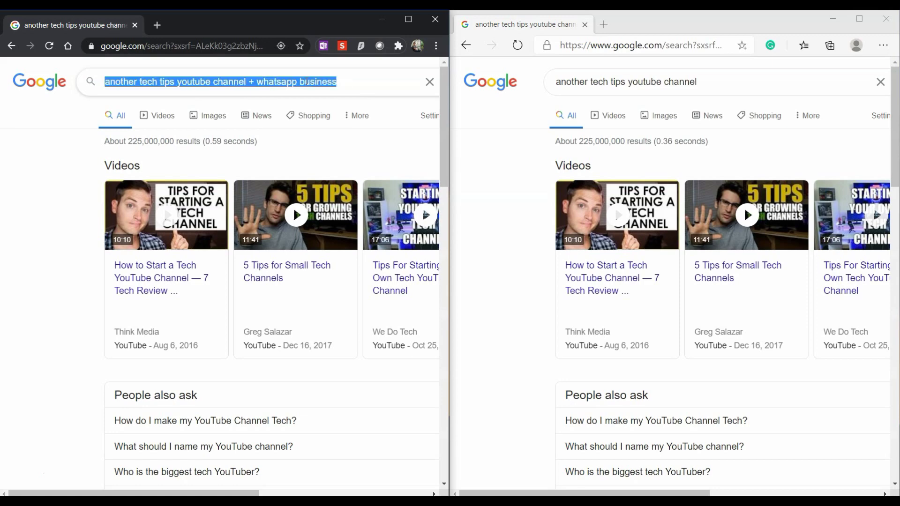
key(Return)
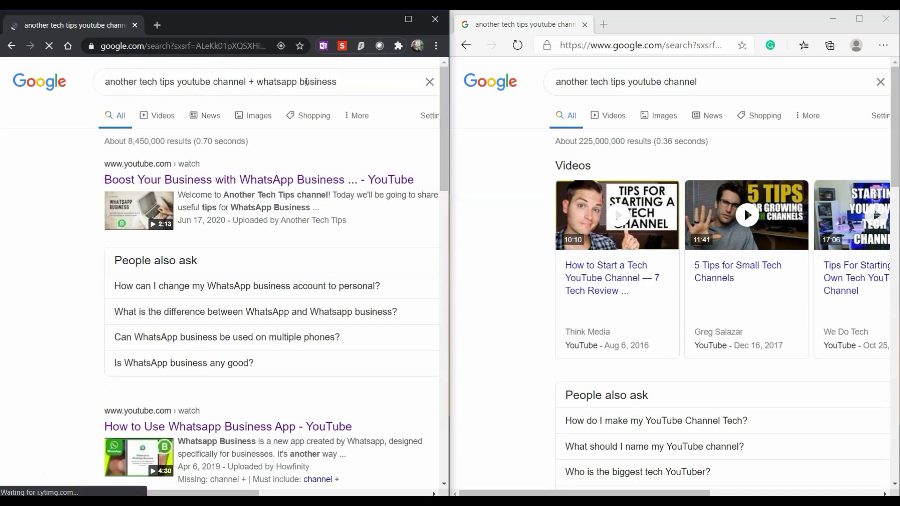
Step: Switch to the Edge window and run the copied query "another tech tips youtube channel + whatsapp business" as a Google search there
click(516, 122)
click(743, 76)
key(ctrl+v)
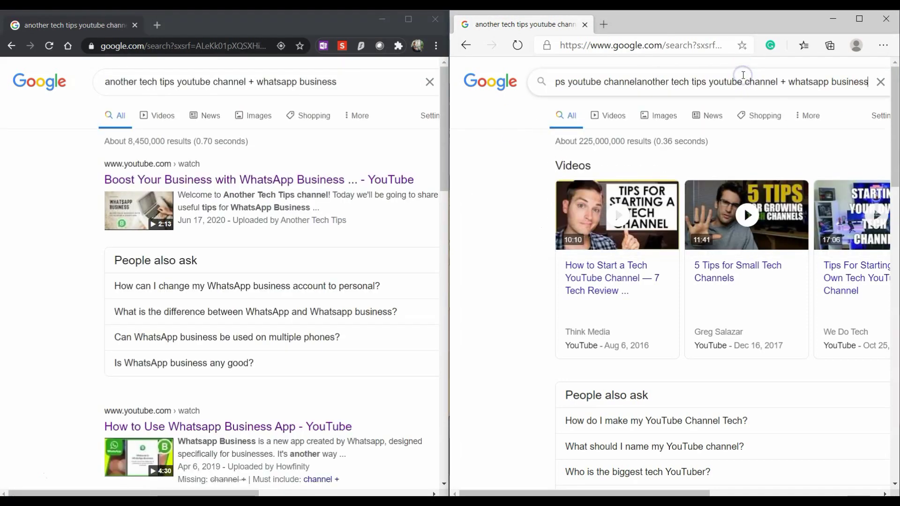
key(ctrl+a)
key(ctrl+v)
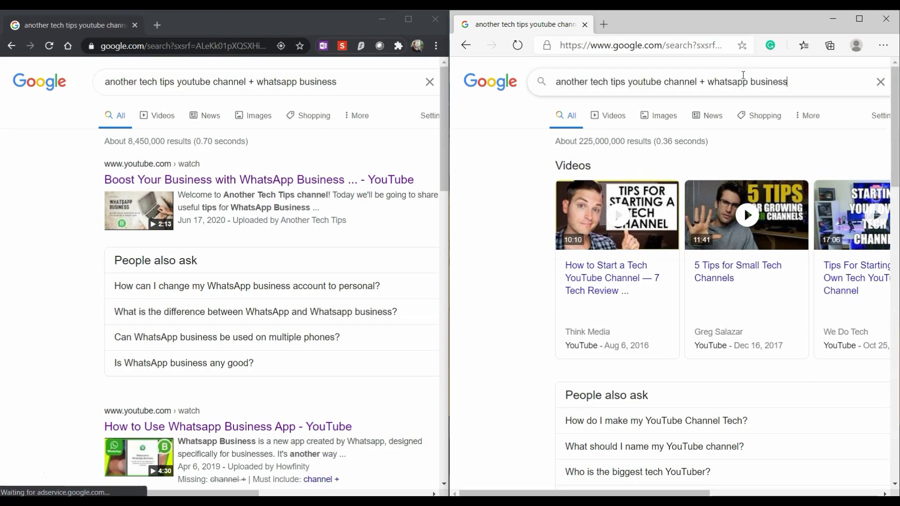
key(Return)
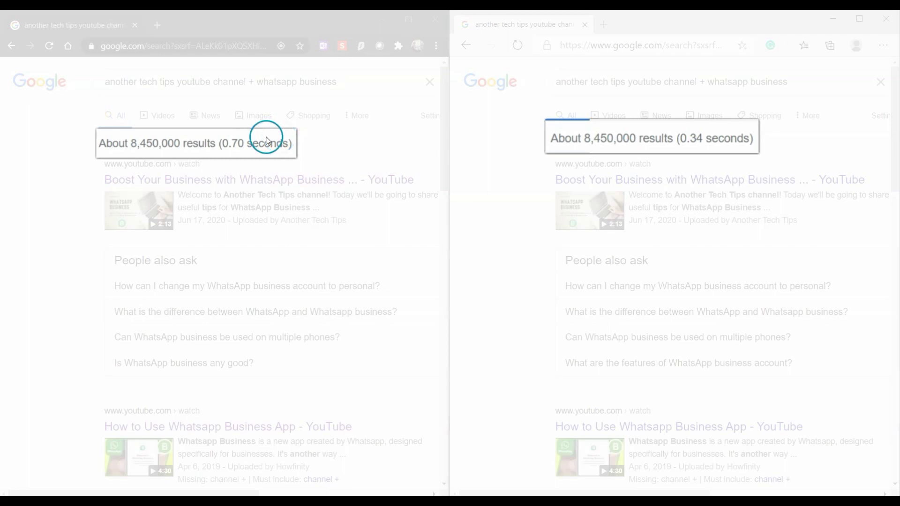
Step: Filter the Google results to videos in the Chrome window and in the Edge window
click(167, 117)
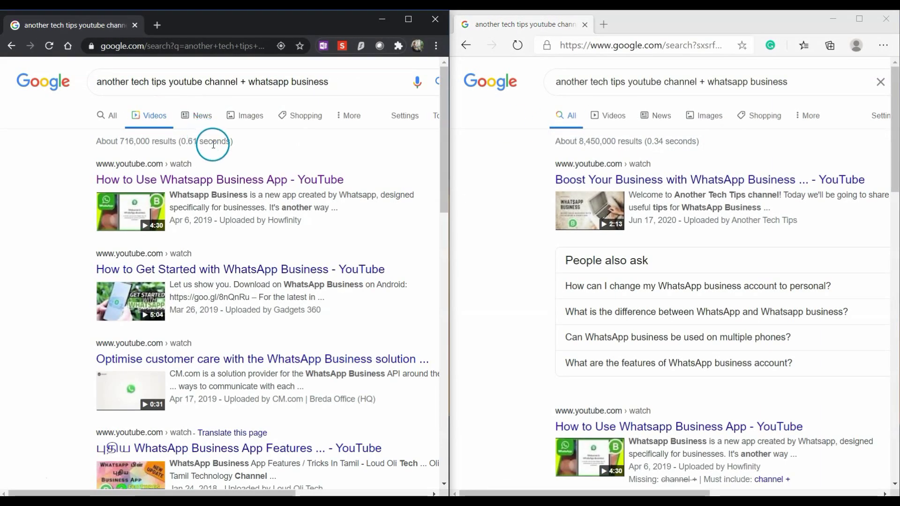
click(603, 118)
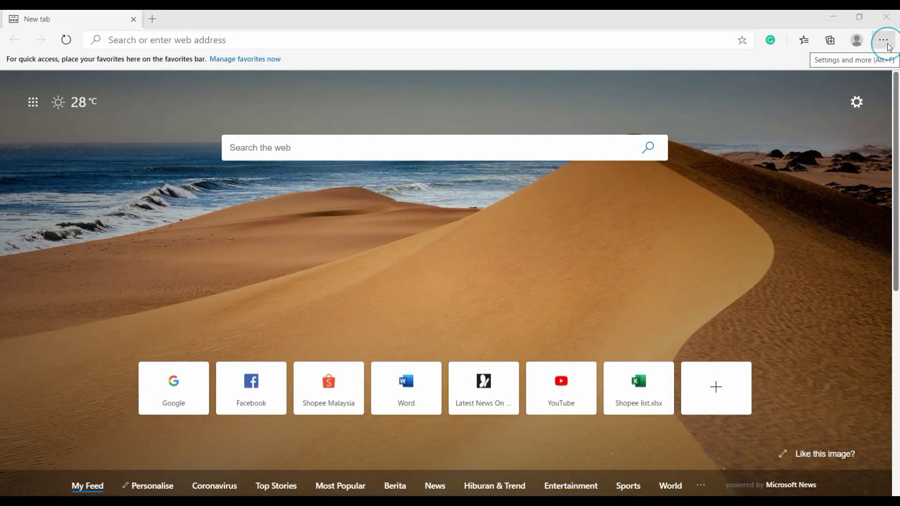
Step: Open the Privacy and services section of the Edge settings
click(888, 45)
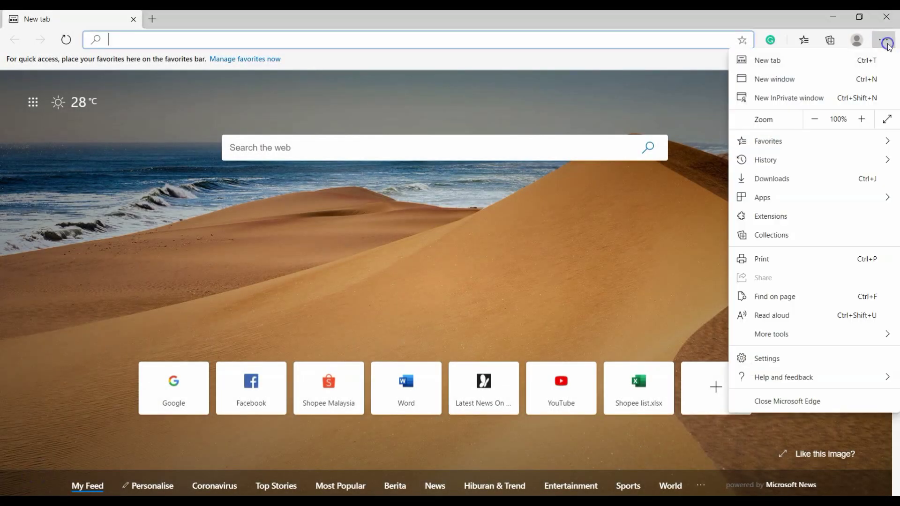
click(781, 359)
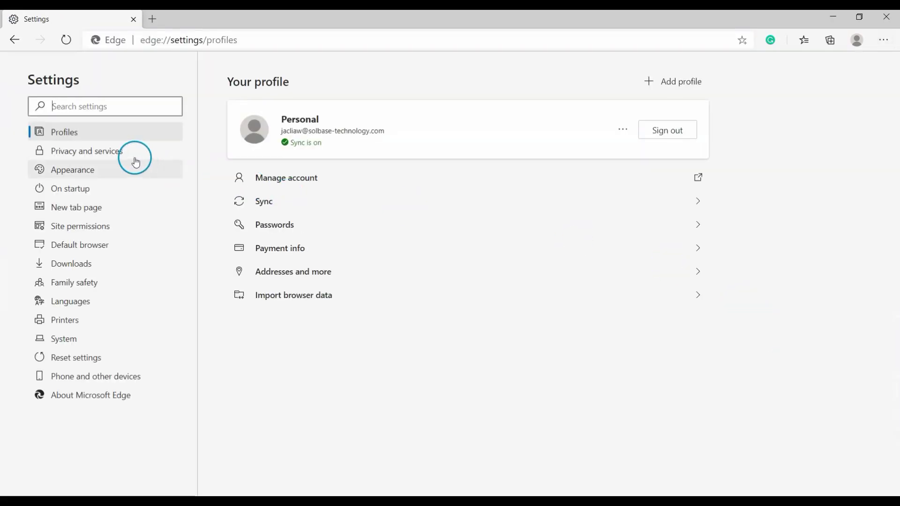
click(132, 151)
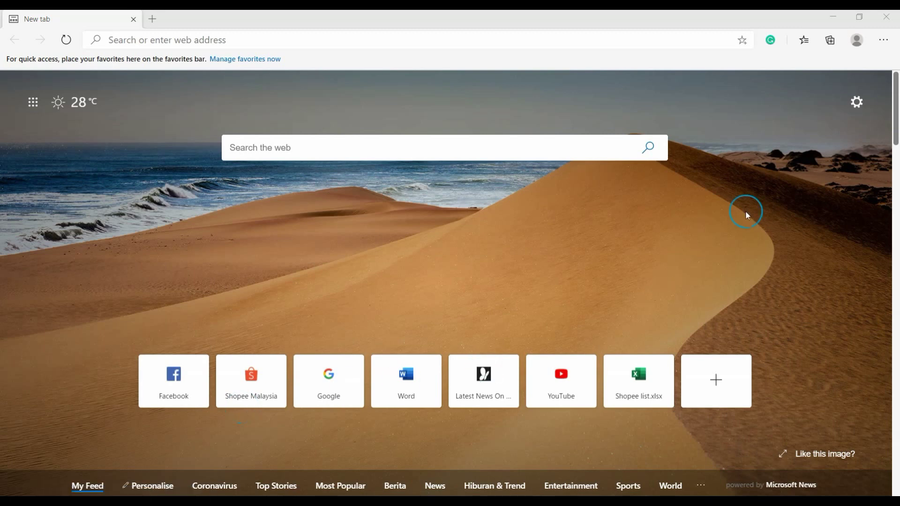
Step: Start a new collection and name it "Travelling to Taiwan"
click(831, 41)
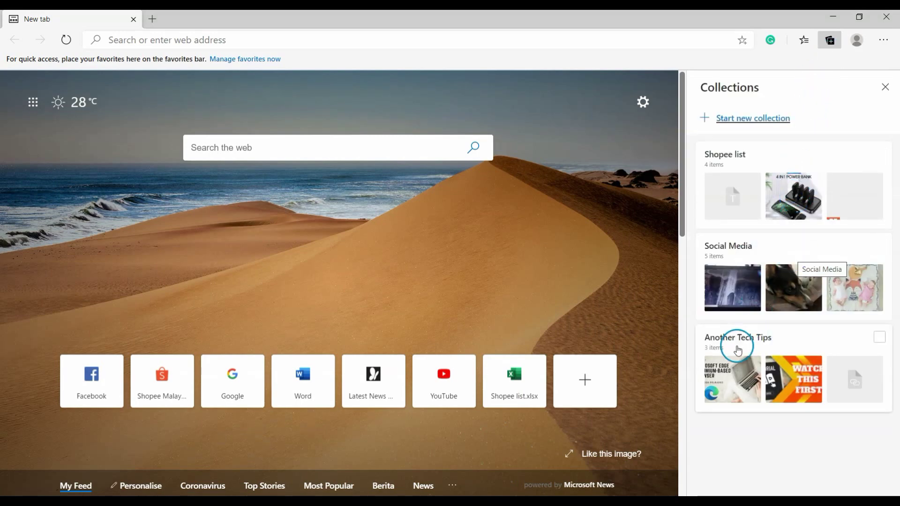
click(734, 99)
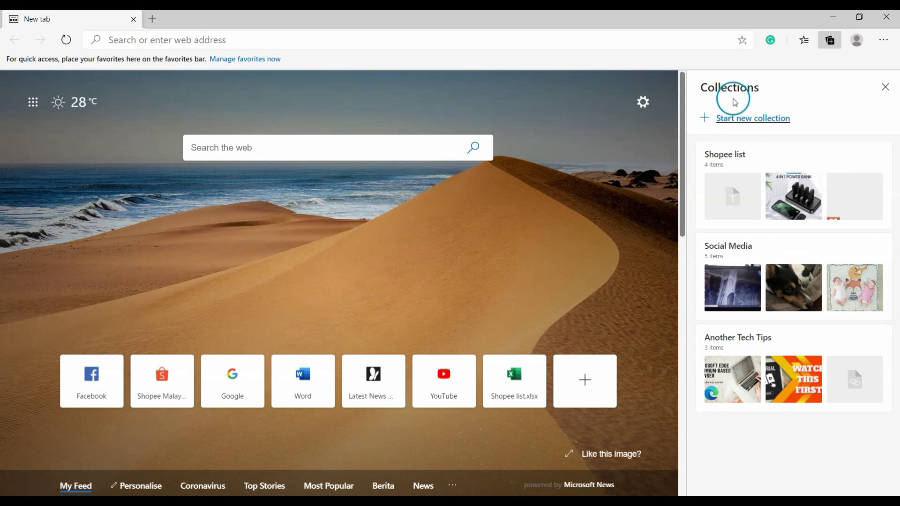
click(726, 125)
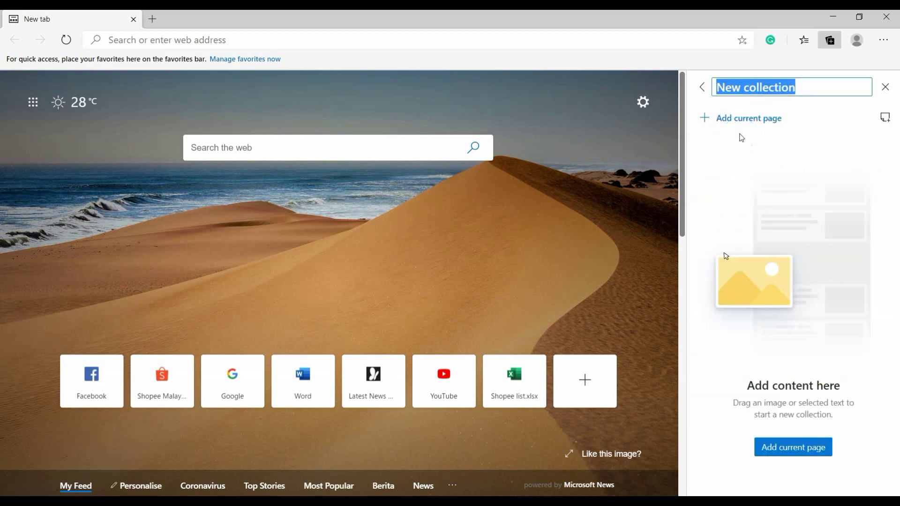
text(Travelling to Taiwan)
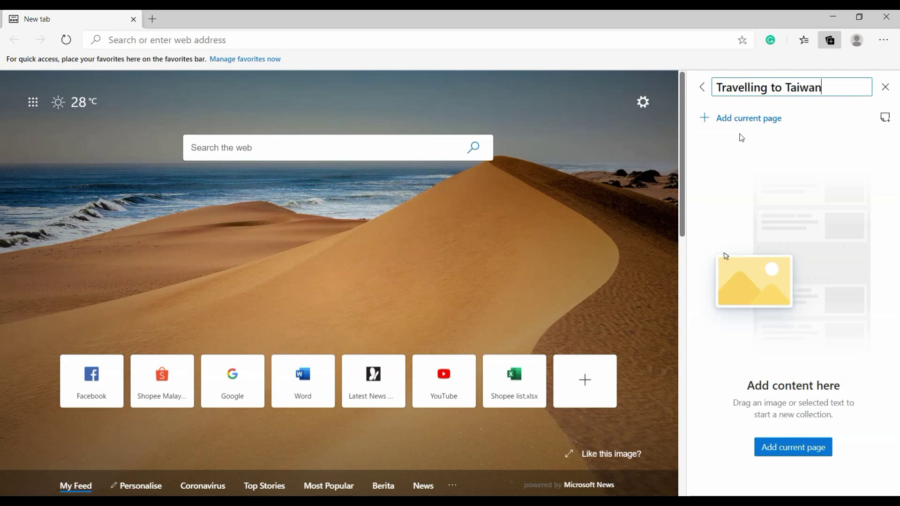
key(Return)
click(718, 78)
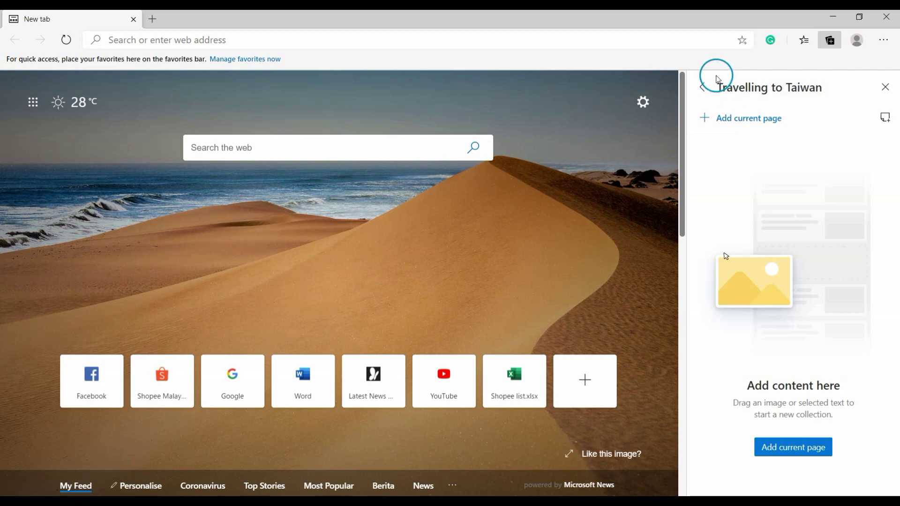
Step: Load the agoda.com website in the current tab, keeping the new collection open
click(355, 43)
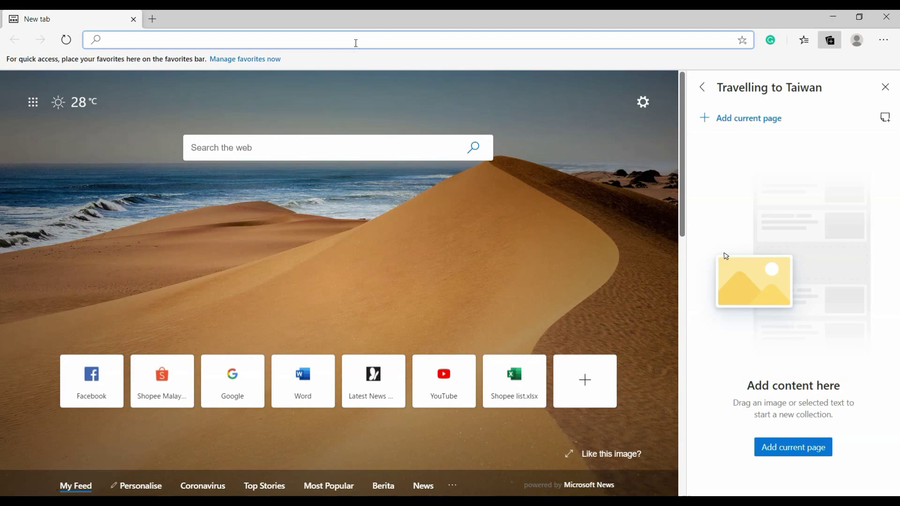
text(agoda.com)
key(Return)
click(333, 87)
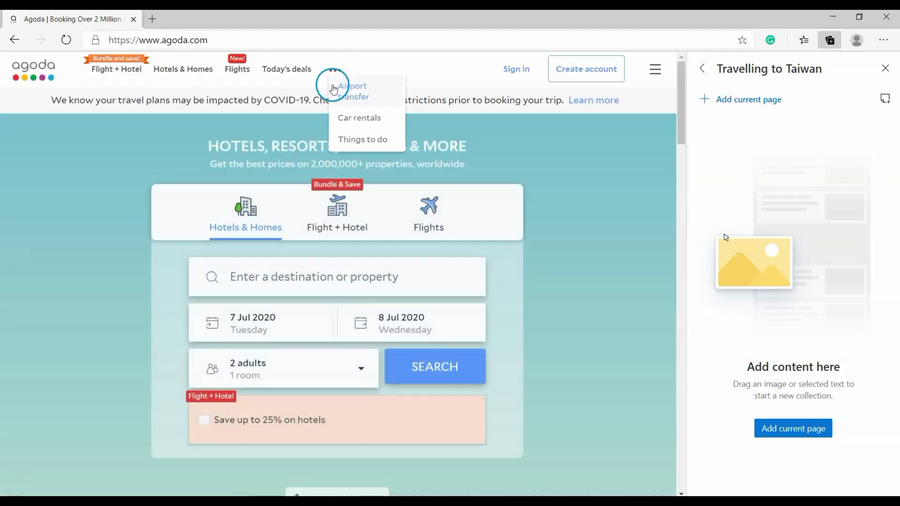
Step: Search Agoda for stays in Taipei from 11 Jul 2020 to 16 Jul 2020 for 2 adults
click(259, 278)
text(taipei)
click(263, 311)
click(317, 357)
click(295, 404)
click(439, 275)
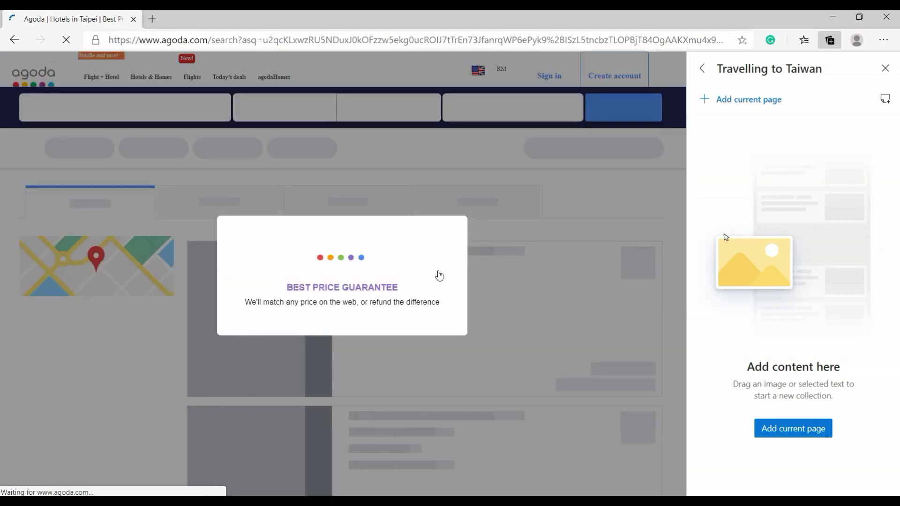
Step: Open the Cho Hotel 3 and RF Hotel pages from the Taipei results and add each to the Travelling to Taiwan collection
click(422, 375)
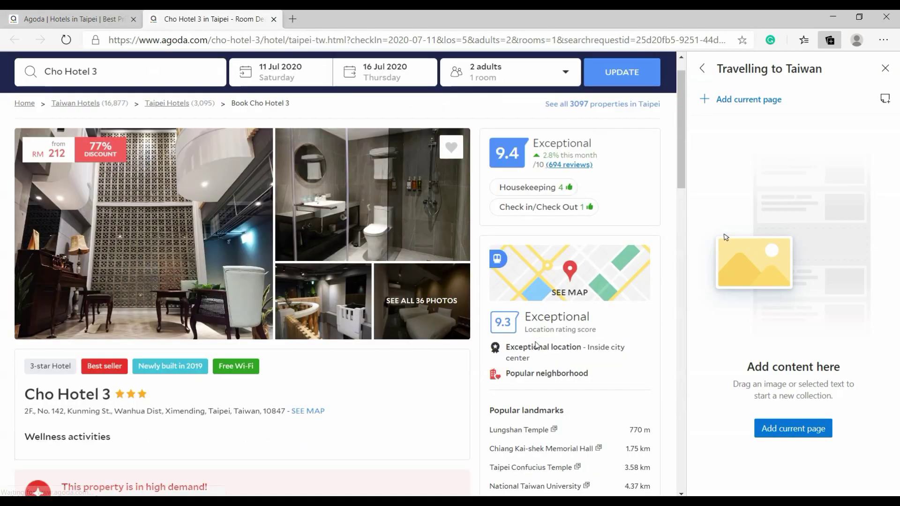
click(773, 99)
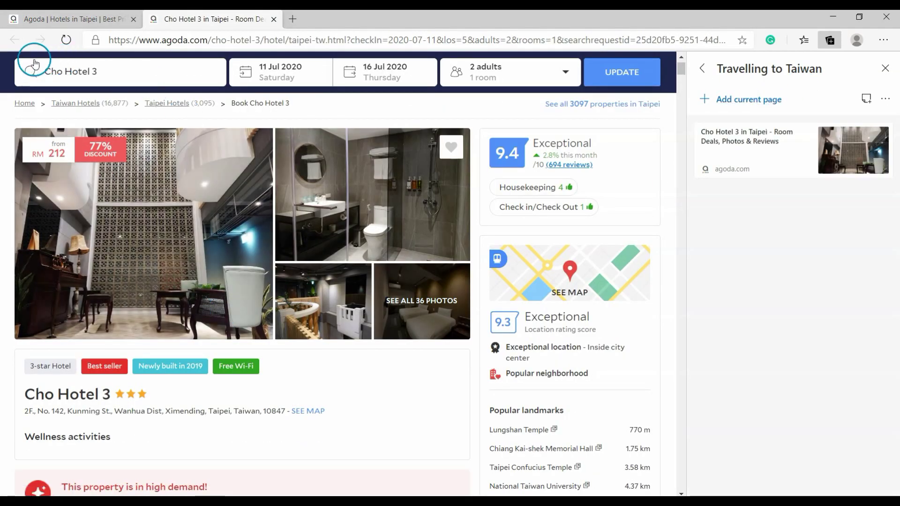
click(47, 20)
click(552, 235)
click(749, 99)
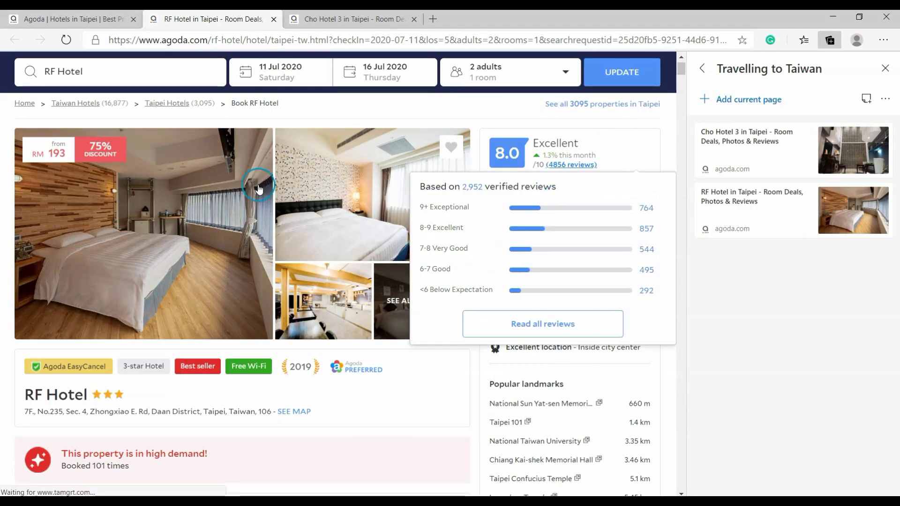
Step: Return to the Taipei hotel results, open the Tomorrow Hotel page and add it to the collection
click(47, 19)
click(552, 324)
click(749, 99)
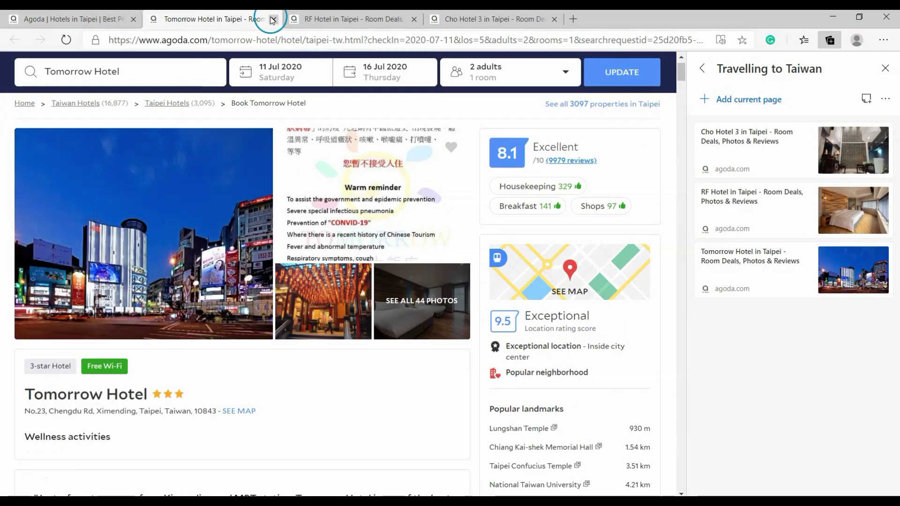
Step: Close the three open hotel tabs, open the Han She Business Hotel page and add it to the collection
click(273, 20)
click(274, 19)
click(274, 19)
click(281, 64)
click(749, 99)
scroll(540, 441, down, 1)
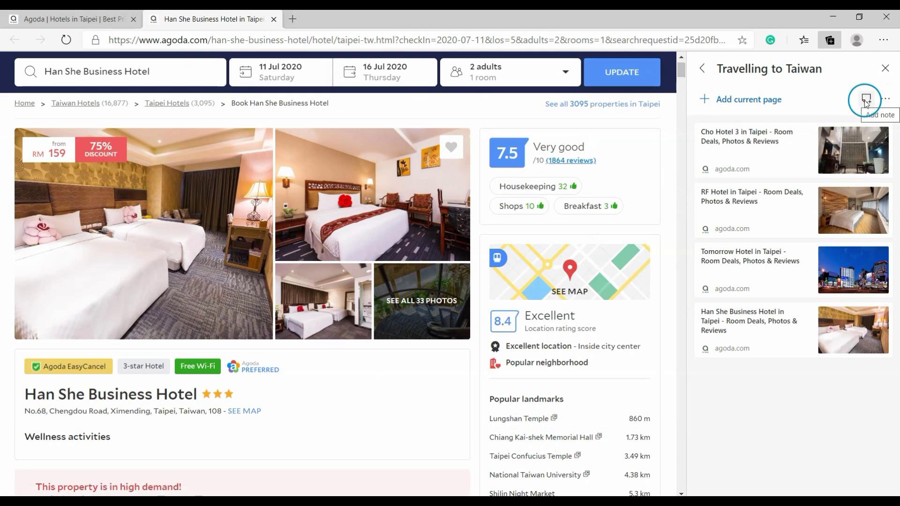
Step: Add a note reading "Accomodation at Taipei" to the Travelling to Taiwan collection
click(866, 99)
text(Accom)
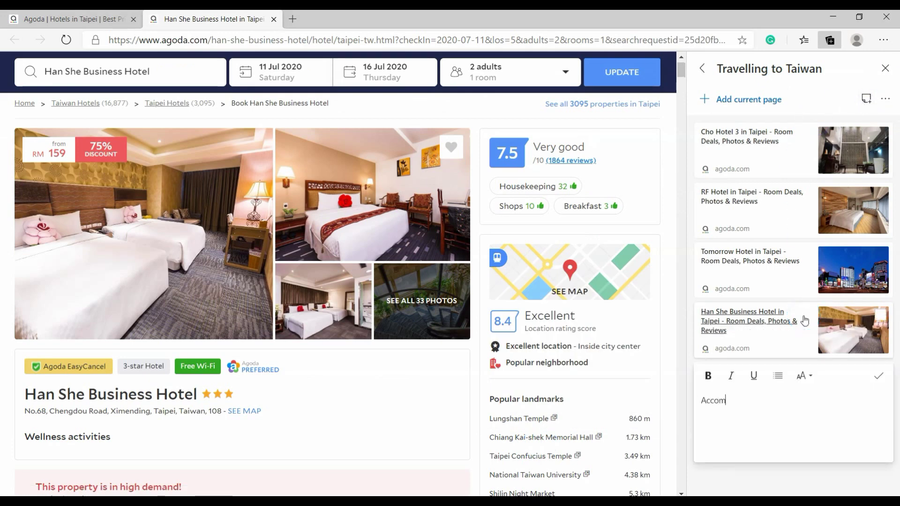
text(odation at Taipei)
Step: Format the whole "Accomodation at Taipei" note text as bold, italic and underlined
drag(796, 399, 685, 402)
click(708, 376)
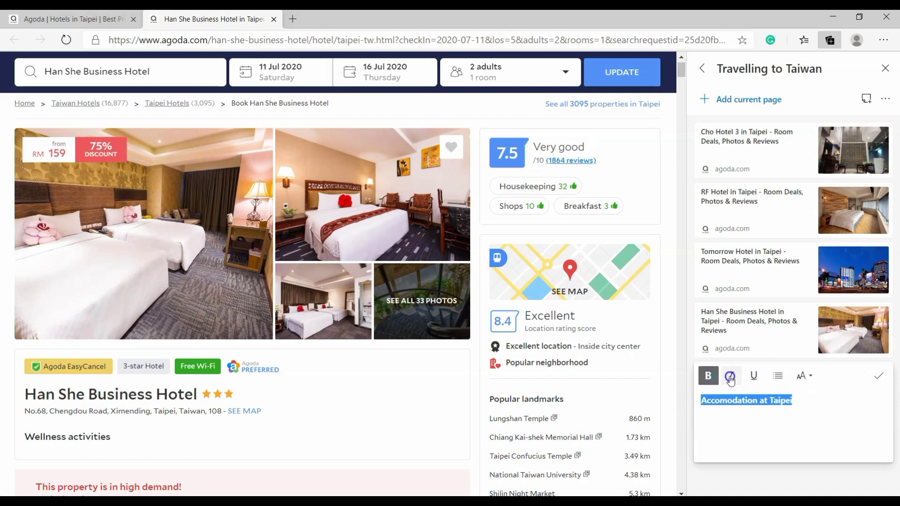
click(730, 376)
click(753, 376)
click(823, 419)
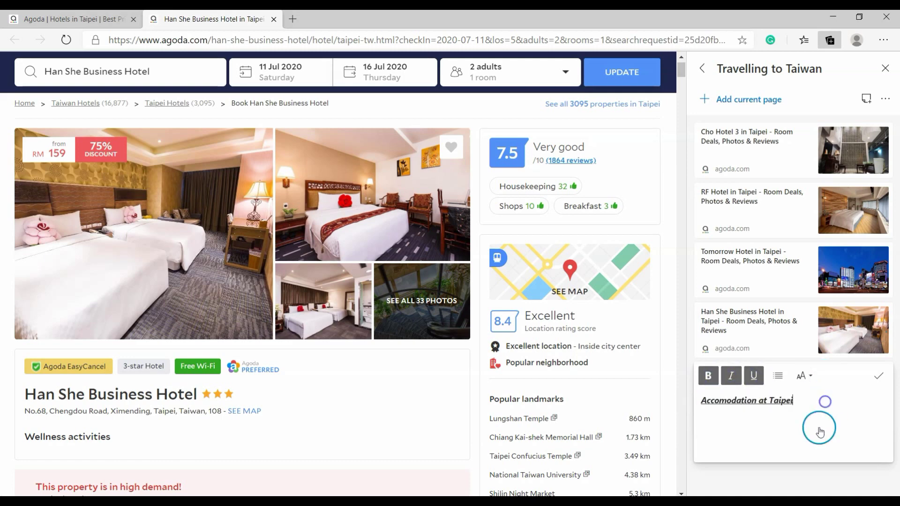
Step: Save the note and move it above the hotel pages, to the start of the collection
click(878, 376)
drag(838, 381, 805, 121)
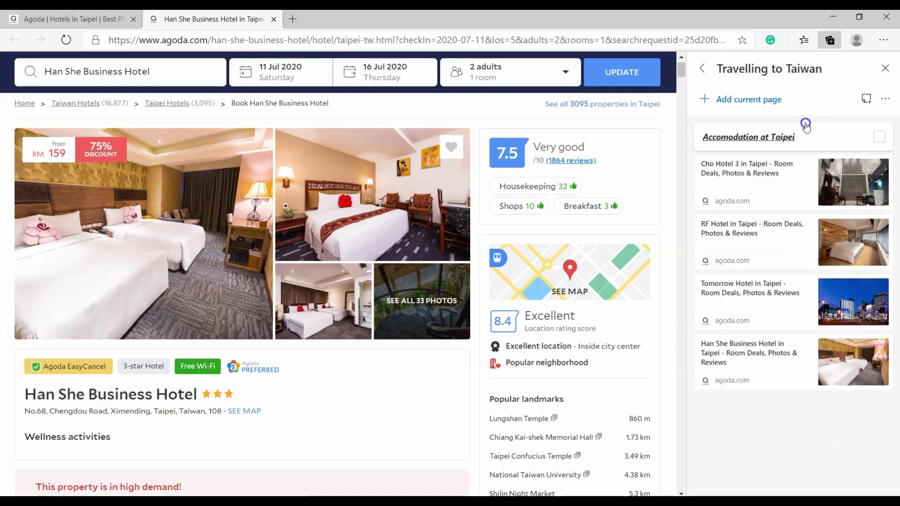
Step: Close the Han She Business Hotel tab and open the collection's additional options
click(274, 18)
click(886, 101)
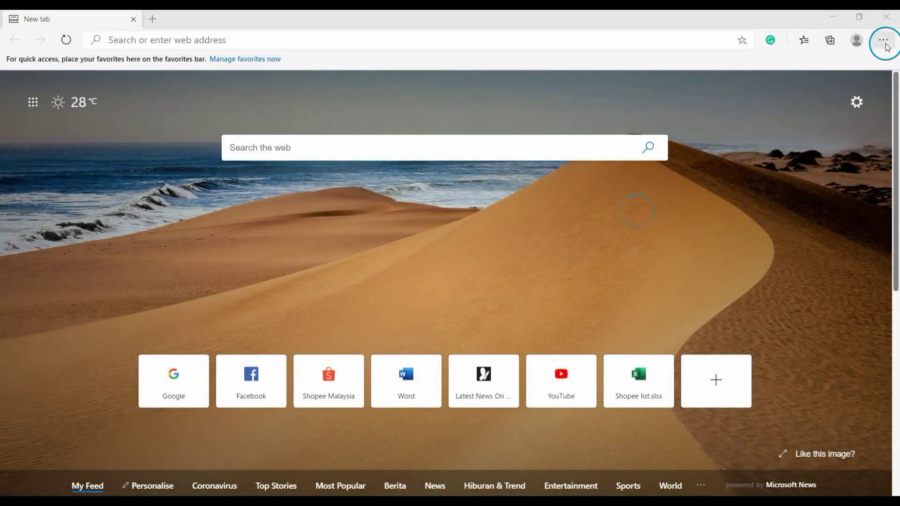
Step: Open the browser's Extensions page and search the installed extensions for "grammarly"
click(883, 40)
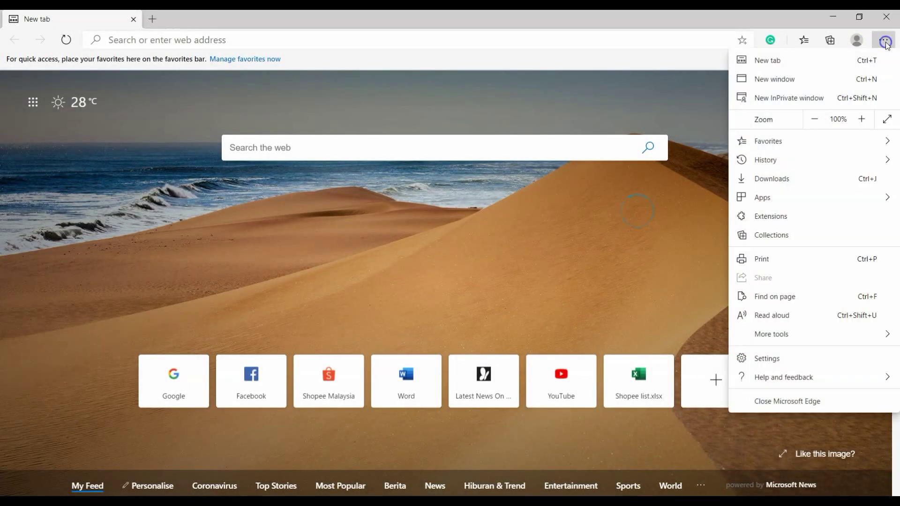
click(822, 216)
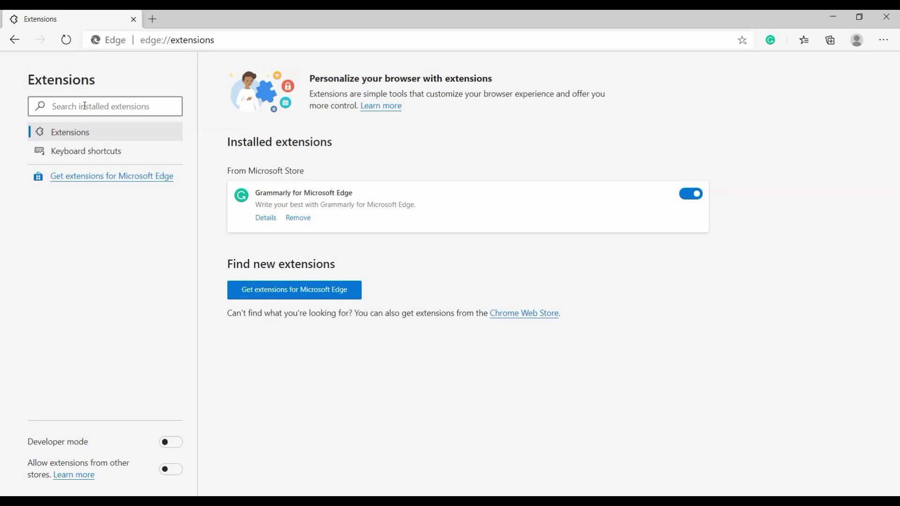
text(gra)
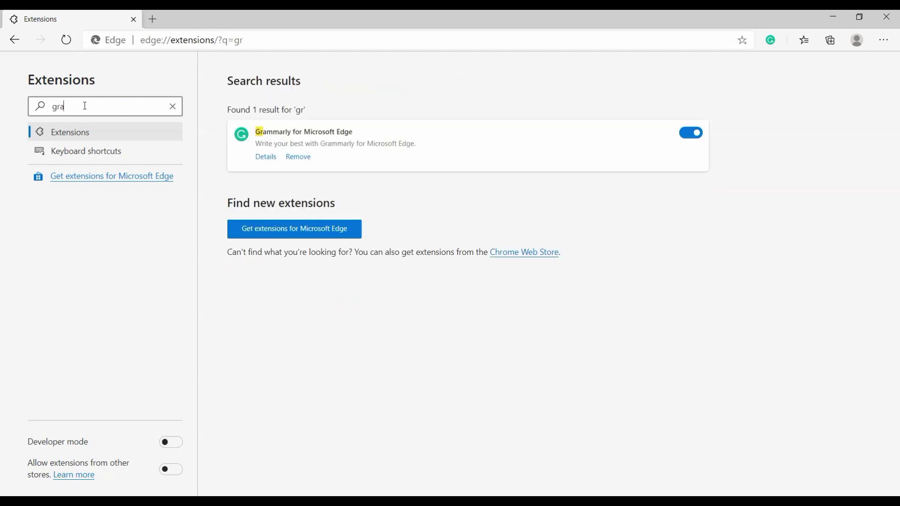
text(mamrar)
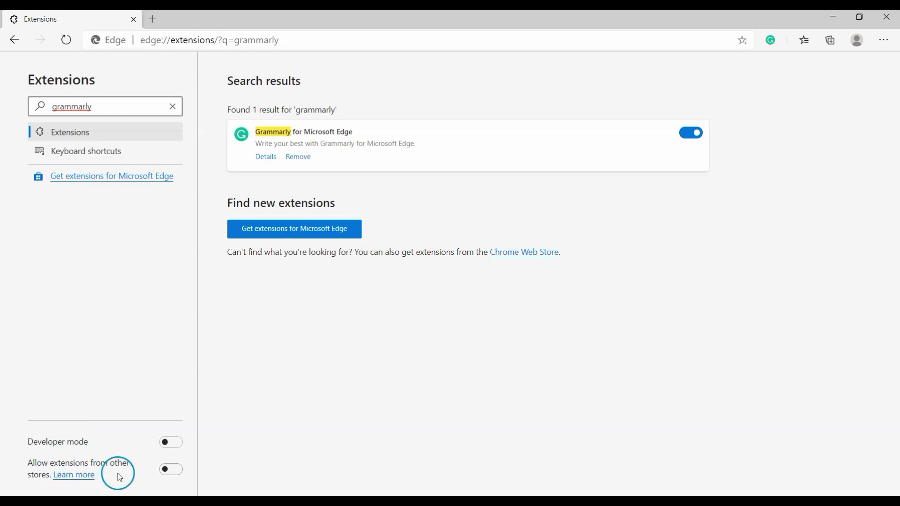
Step: Allow extensions from other stores and open the Chrome Web Store from the Extensions page
click(171, 469)
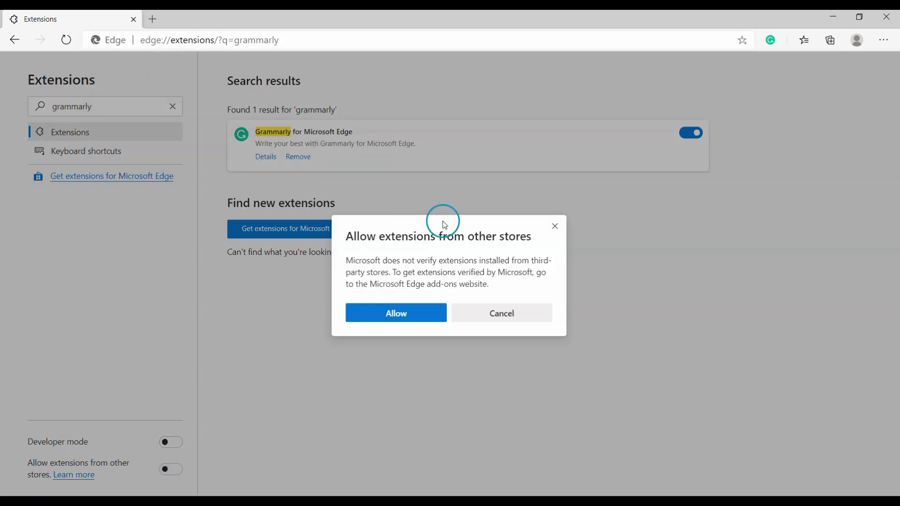
click(396, 314)
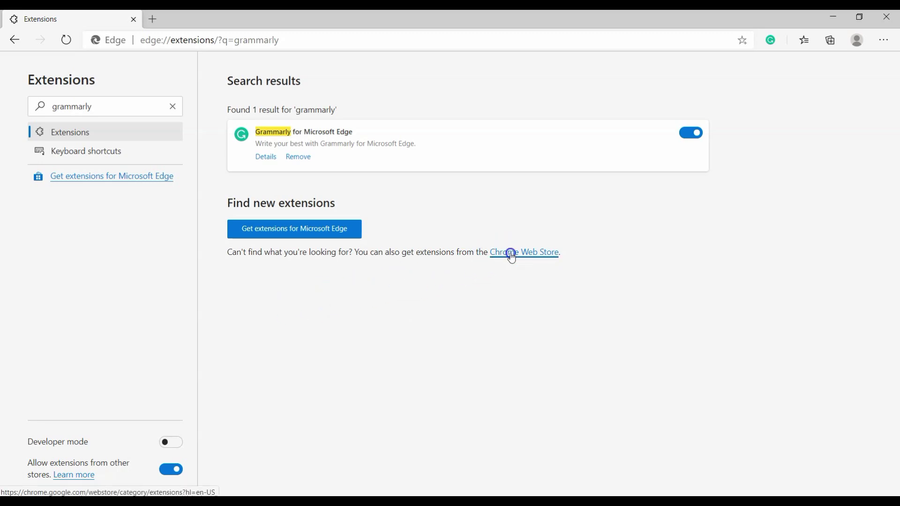
click(496, 259)
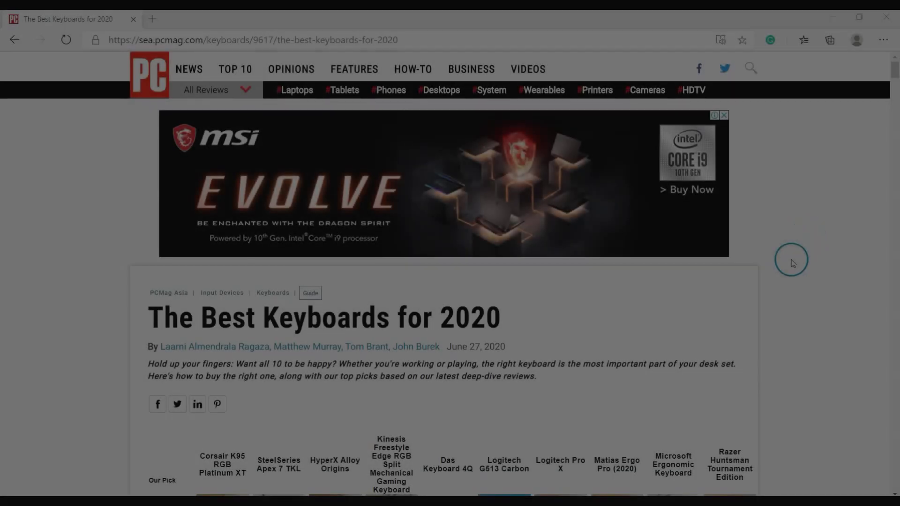
Step: Skim the PCMag article "The Best Keyboards for 2020" and open it in Immersive Reader
scroll(835, 196, down, 5)
scroll(838, 196, down, 15)
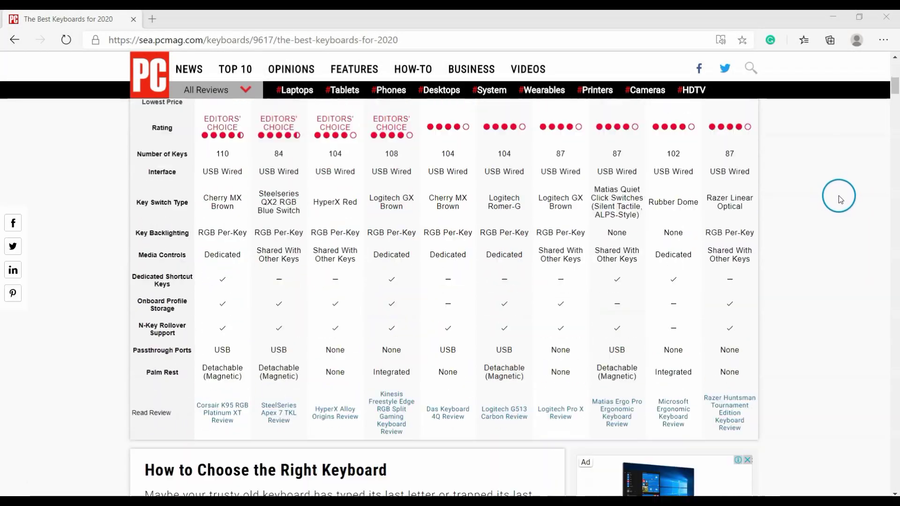
scroll(839, 196, down, 15)
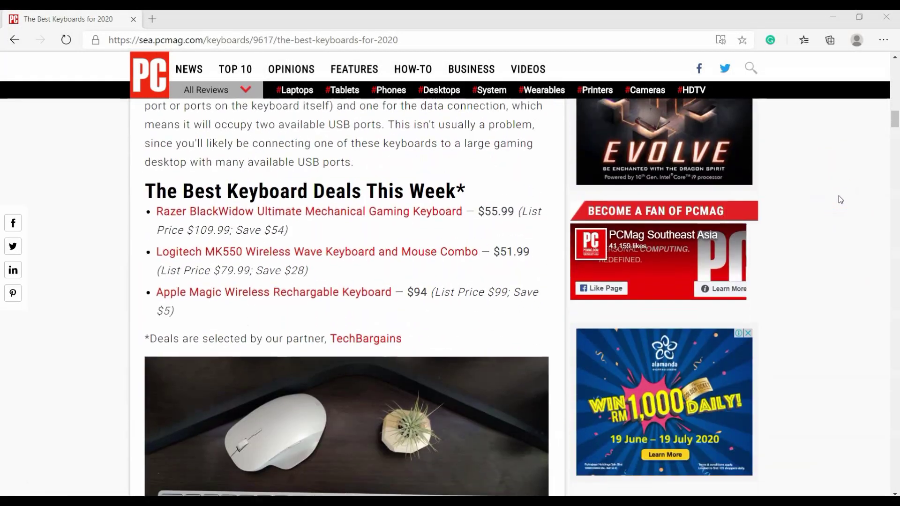
scroll(839, 196, down, 15)
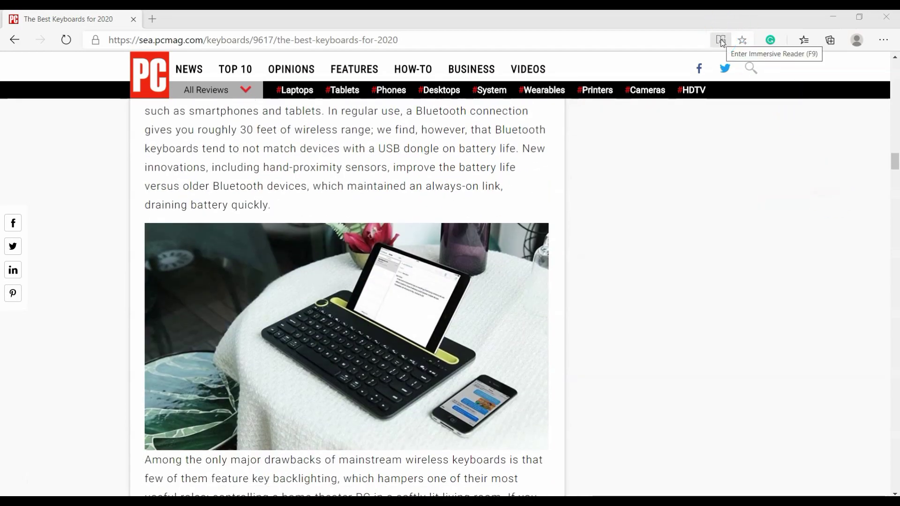
click(721, 40)
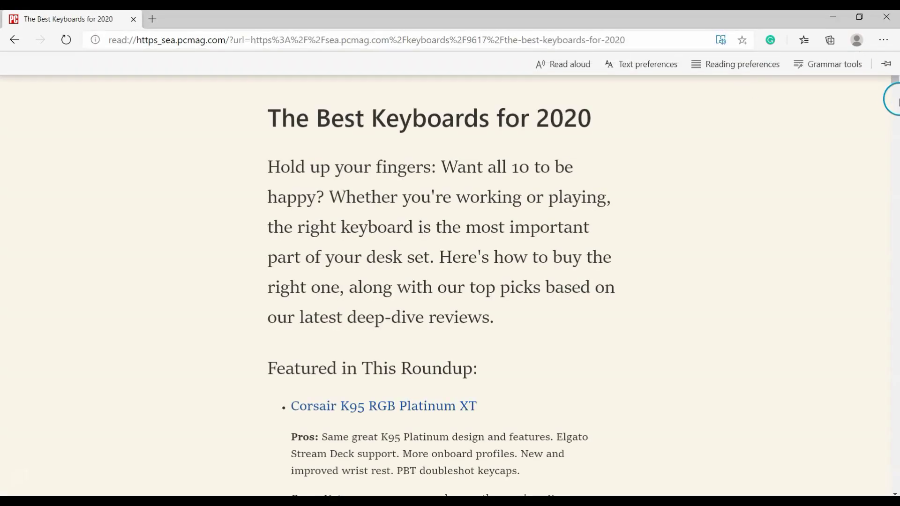
Step: Look through the keyboard article in reader view, return to its beginning and have it read aloud
scroll(775, 169, down, 15)
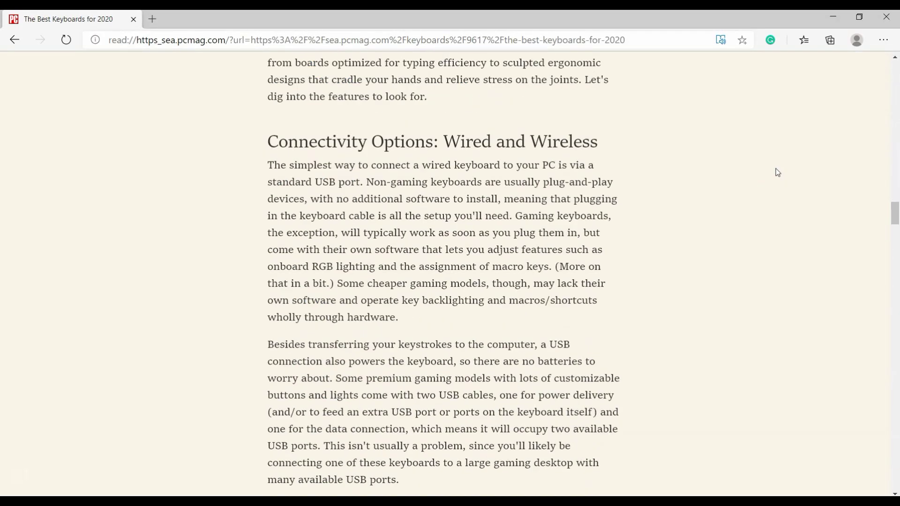
drag(894, 93, 884, 77)
mouse_move(765, 52)
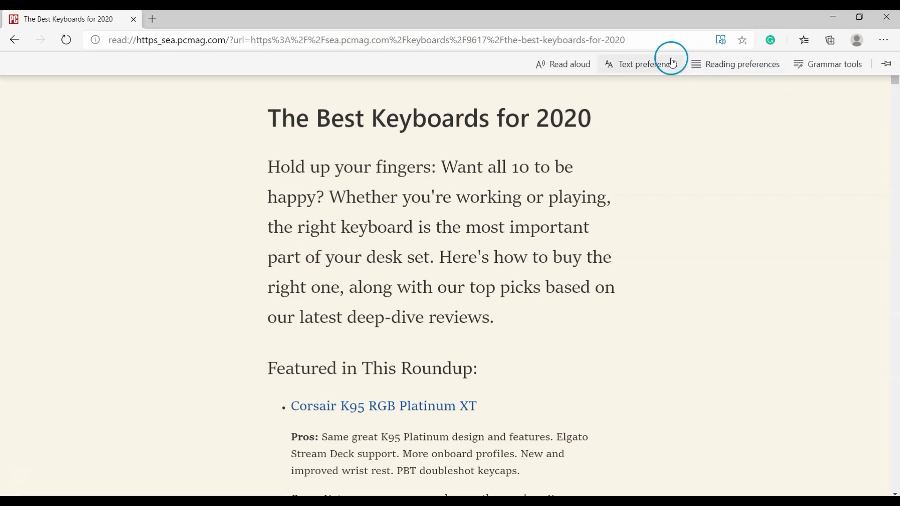
click(575, 65)
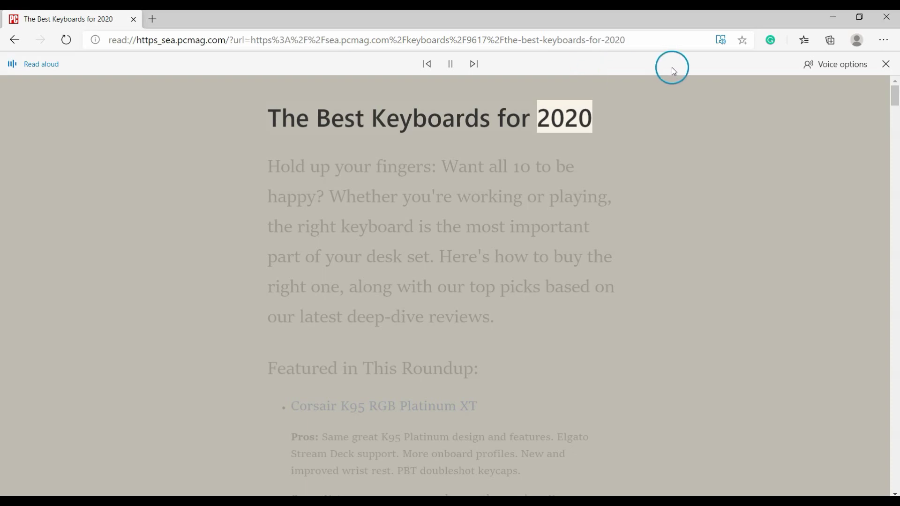
Step: Set the read-aloud speed two notches above Normal and open the list of available voices
click(825, 68)
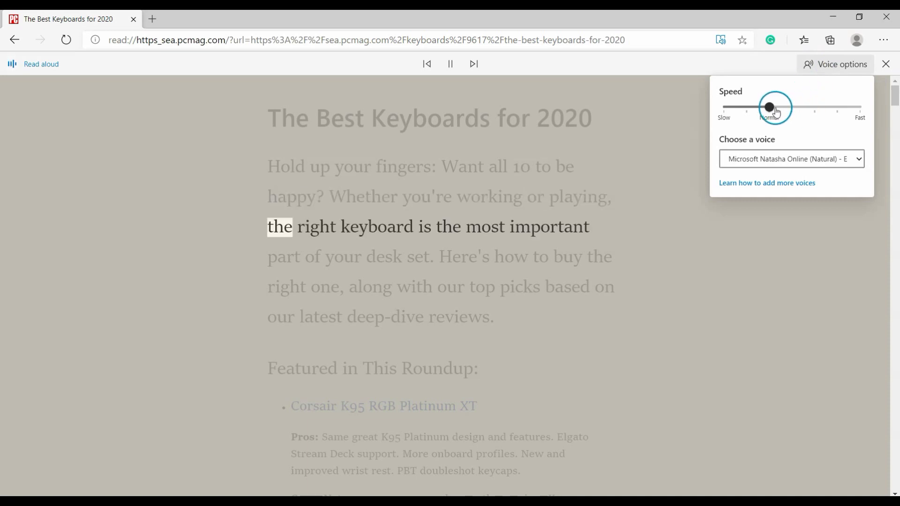
click(813, 112)
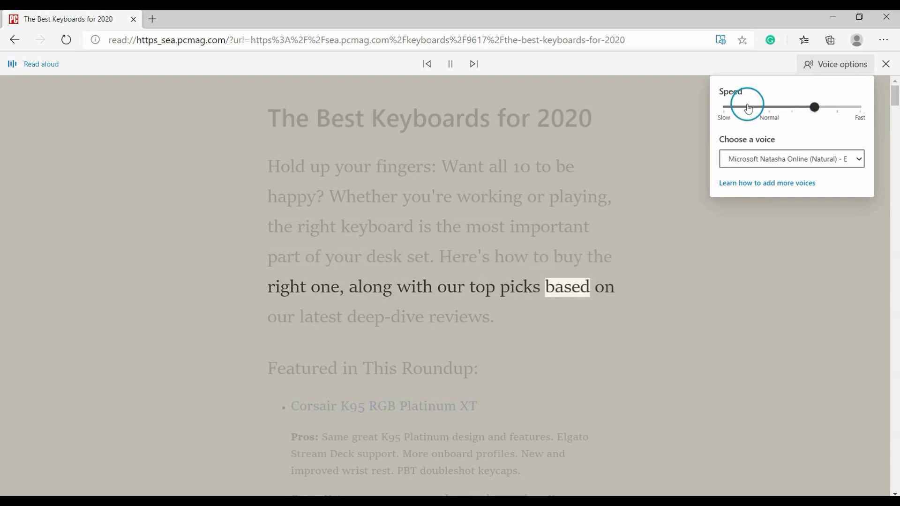
click(827, 161)
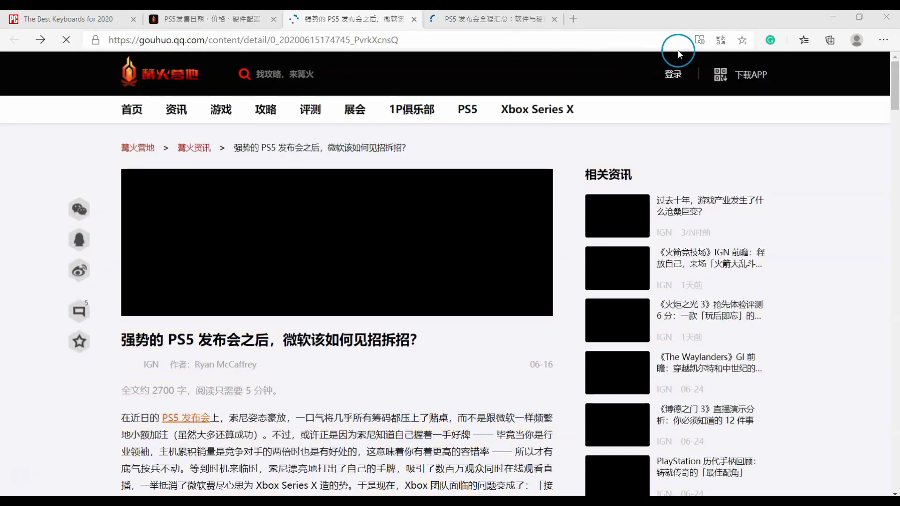
Step: Open the Chinese PS5 launch article from gouhuo.qq.com in Immersive Reader and have it read aloud
click(699, 40)
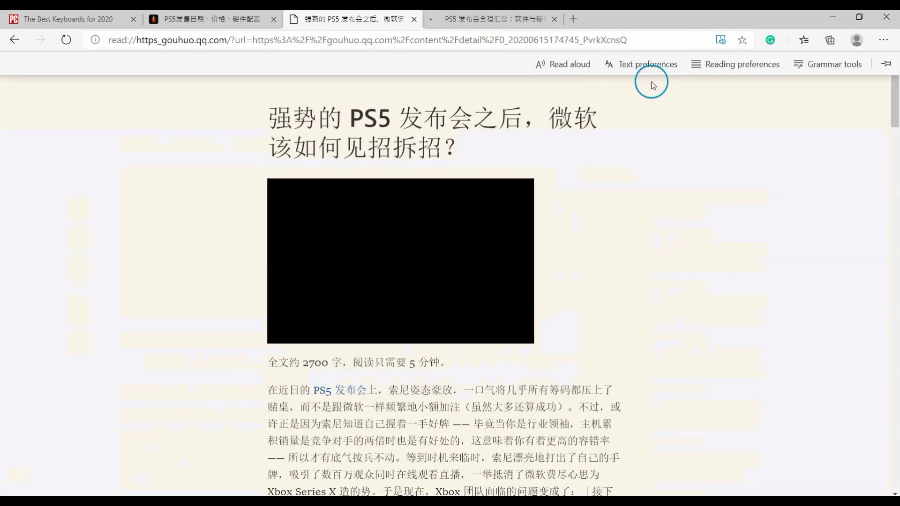
click(585, 63)
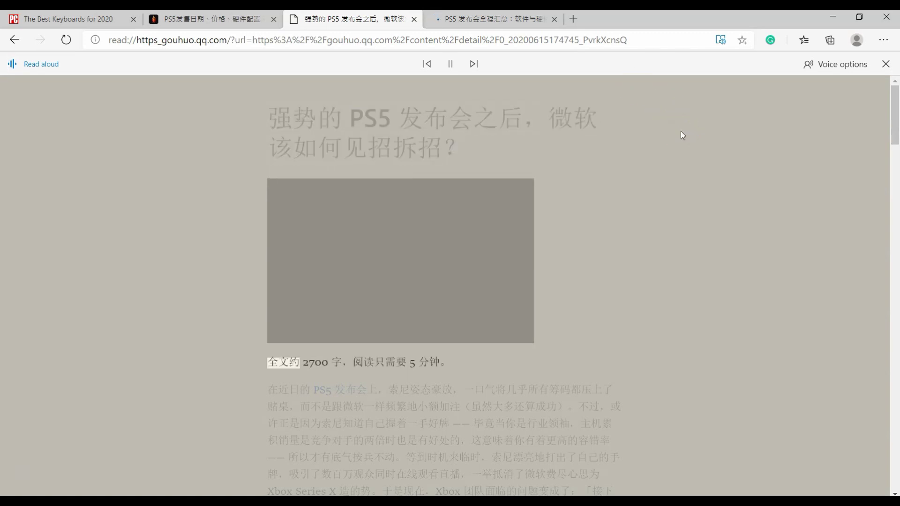
Step: Change the read-aloud voice for the Chinese article to Microsoft Yaoyao - Chinese (Simplified, PRC)
click(849, 65)
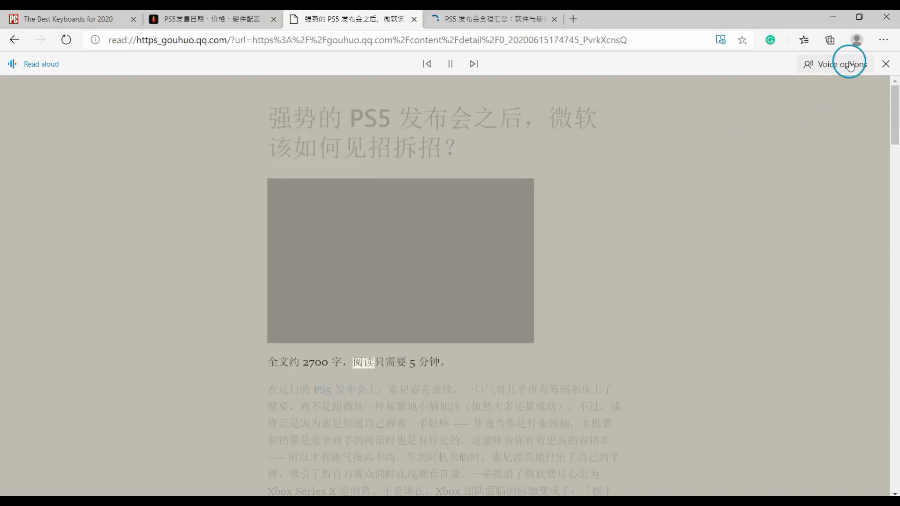
click(824, 161)
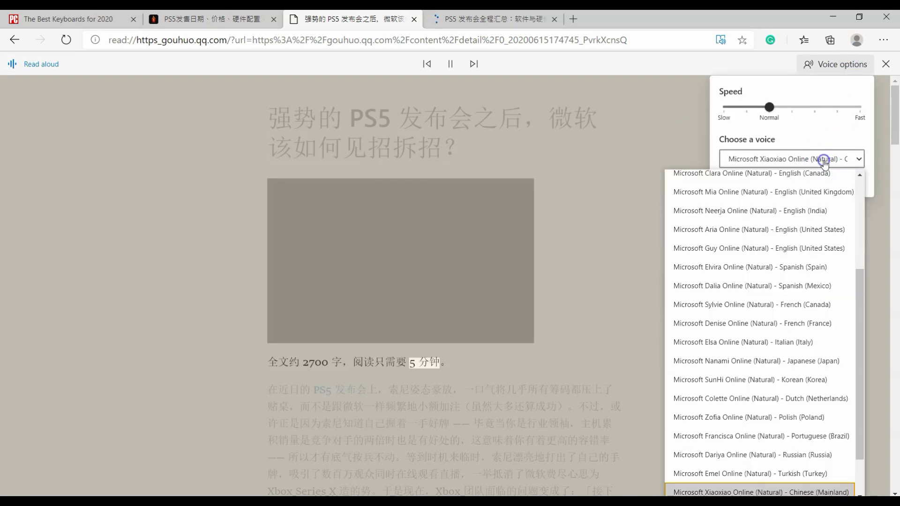
scroll(816, 244, up, 3)
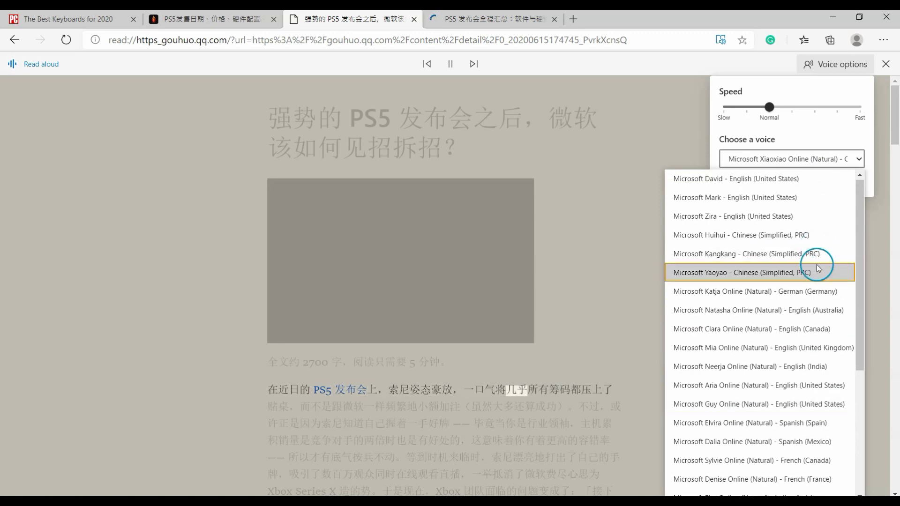
click(812, 272)
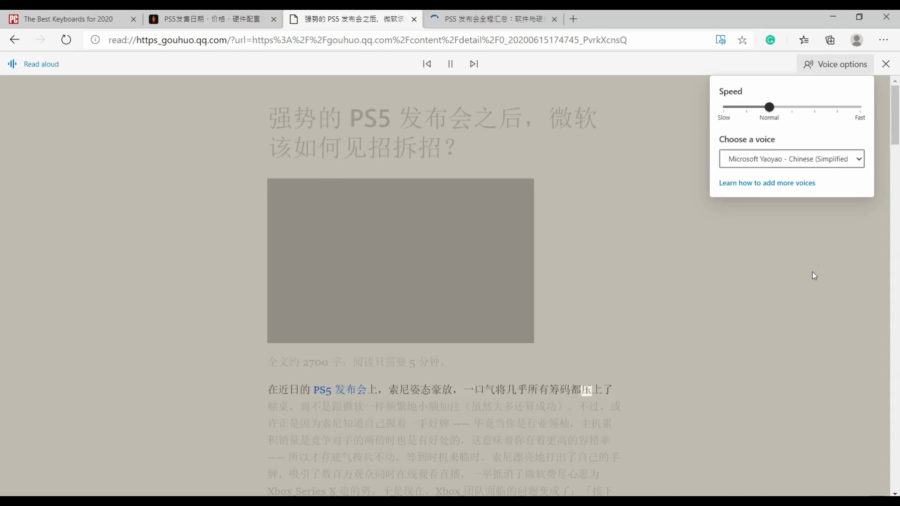
Step: Open the list of read-aloud voices again for the Chinese article
click(828, 168)
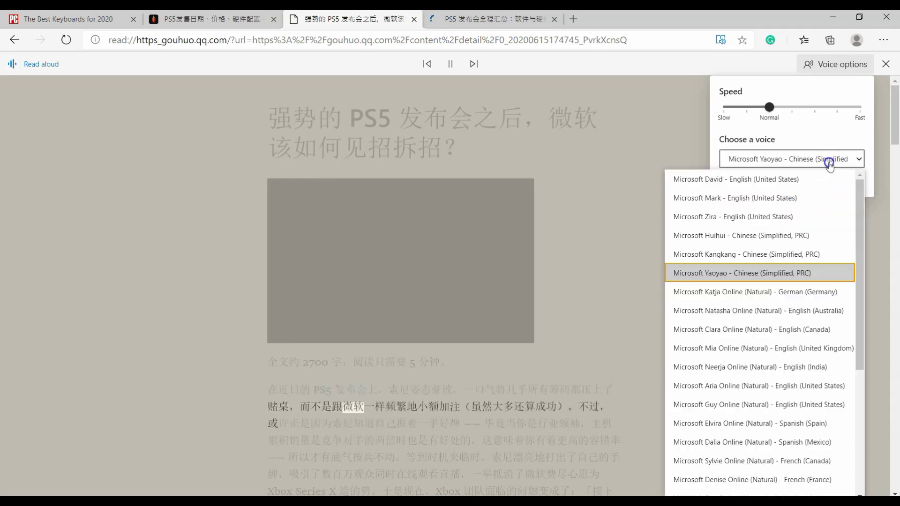